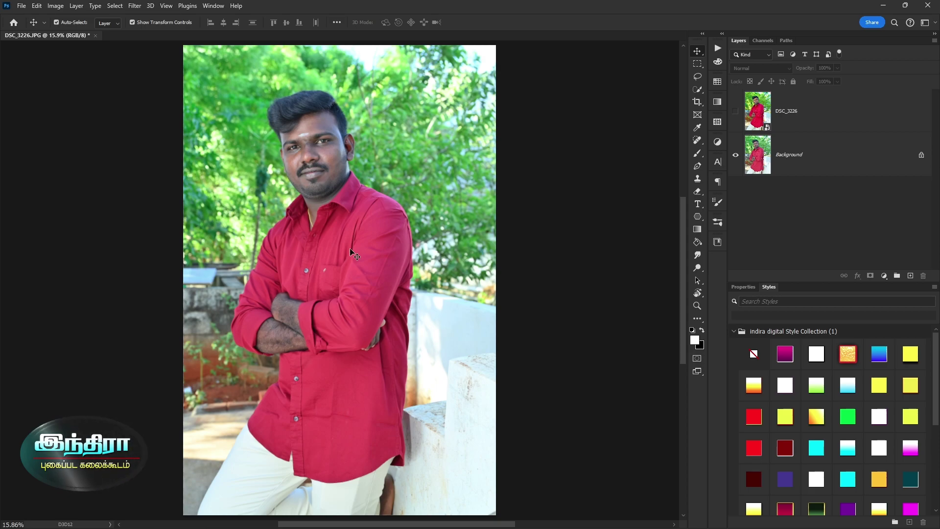
# Zoom in on the man's face and pan so the skin fills the view.
pyautogui.hotkey('ctrl', 'space')
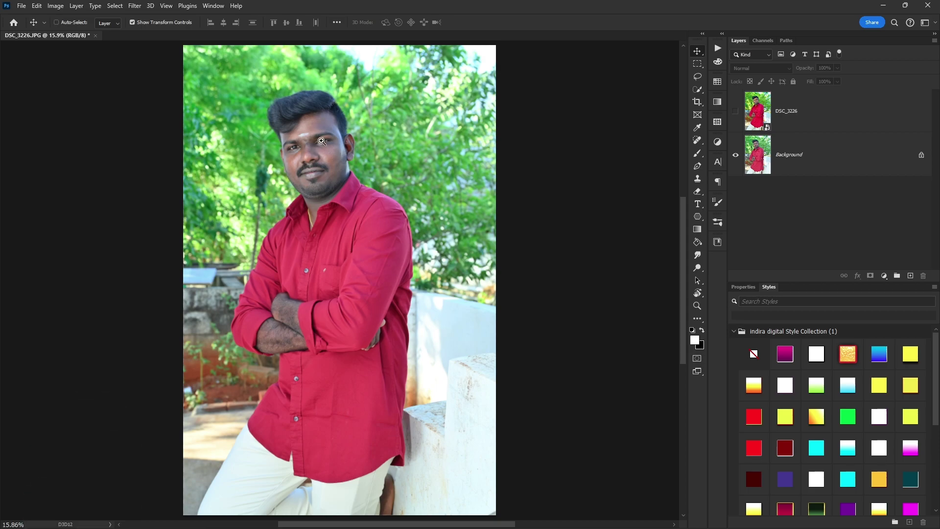
pyautogui.moveTo(322, 141); pyautogui.dragTo(370, 176)
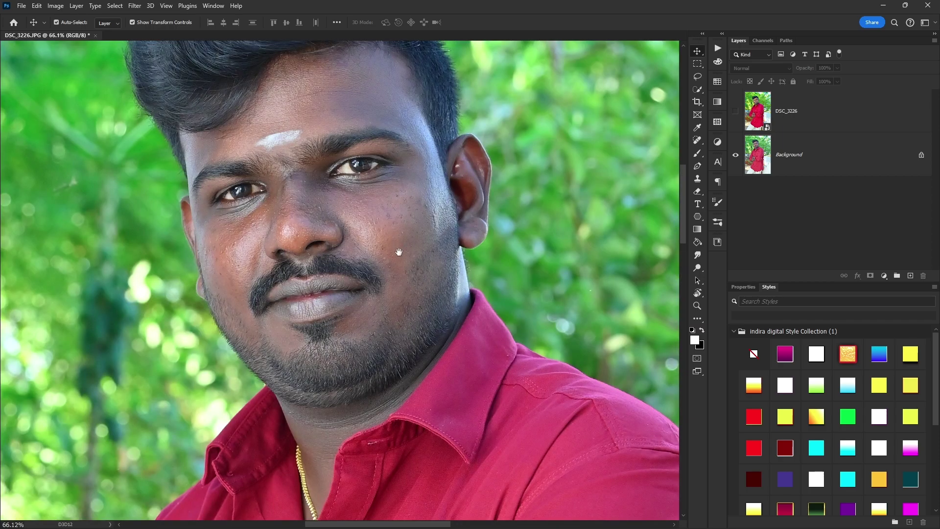
pyautogui.moveTo(399, 251); pyautogui.dragTo(408, 295)
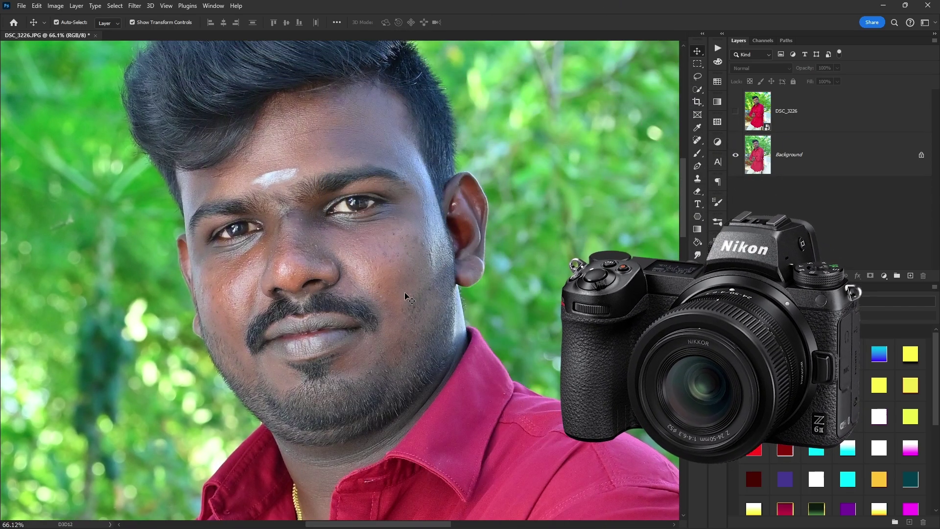
pyautogui.scroll(-1, 404, 294)
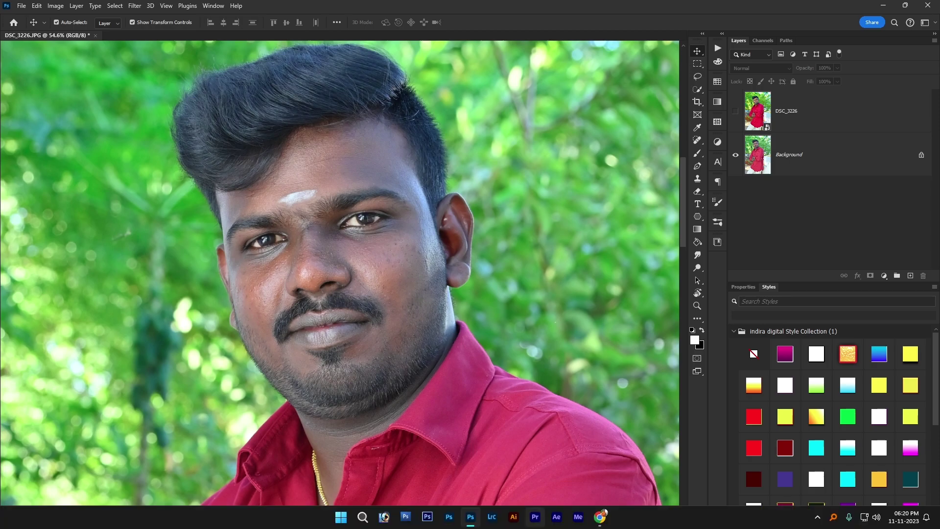
# Search Google for 'adobe camera raw' and open the Camera Raw plug-in installer page.
pyautogui.click(601, 517)
pyautogui.click(441, 196)
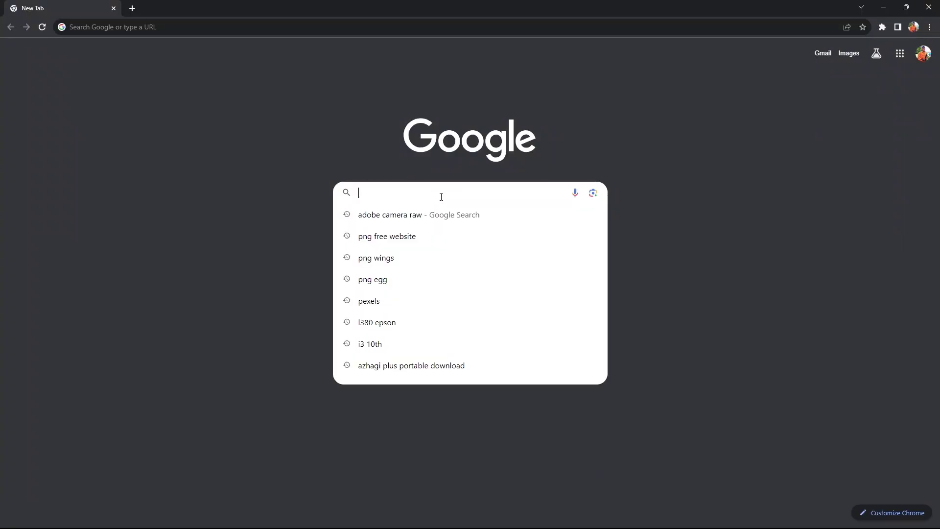
pyautogui.click(420, 215)
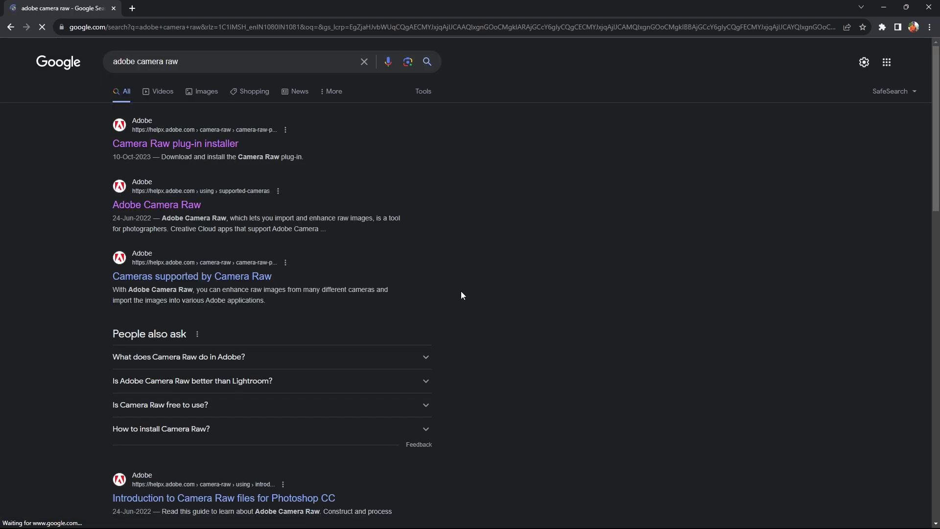
pyautogui.click(204, 151)
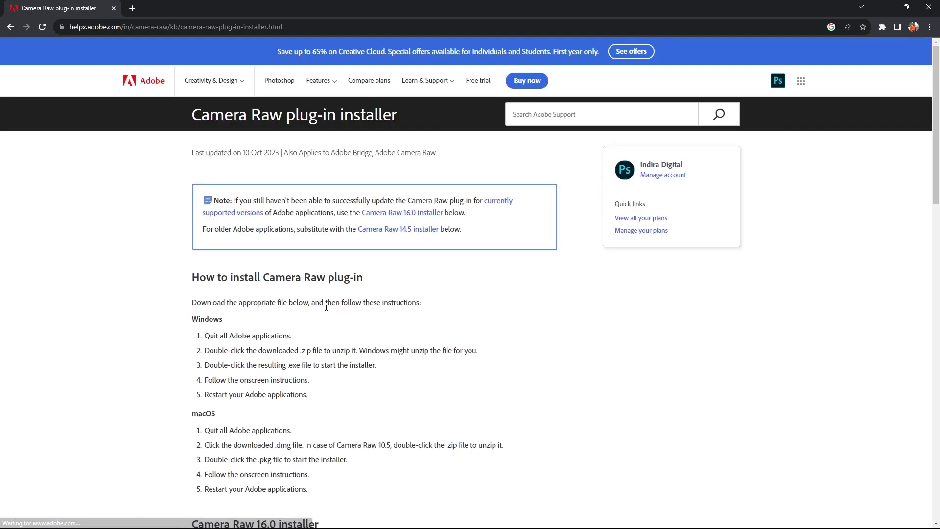
# Scroll to the Camera Raw 16.0 installer section and highlight its Windows and macOS downloads.
pyautogui.scroll(-4, 333, 318)
pyautogui.scroll(-2, 363, 331)
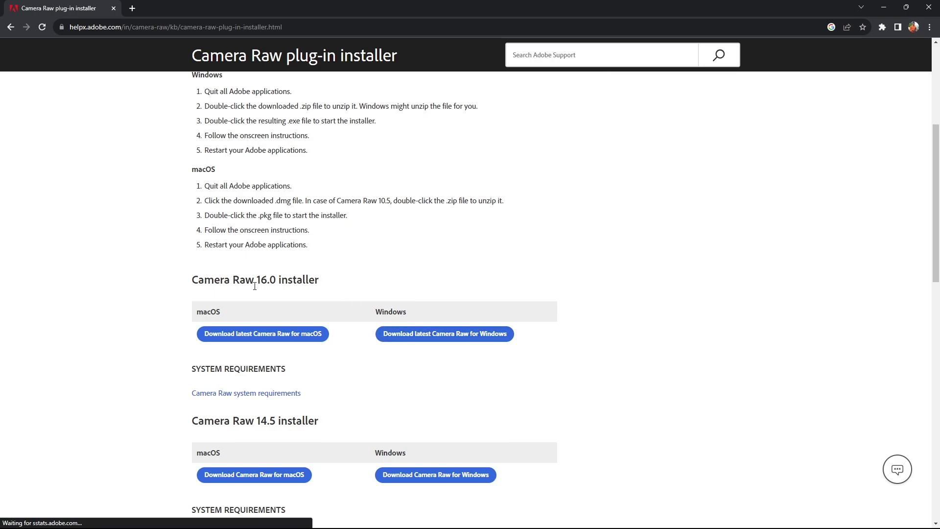
pyautogui.moveTo(176, 283); pyautogui.dragTo(316, 282)
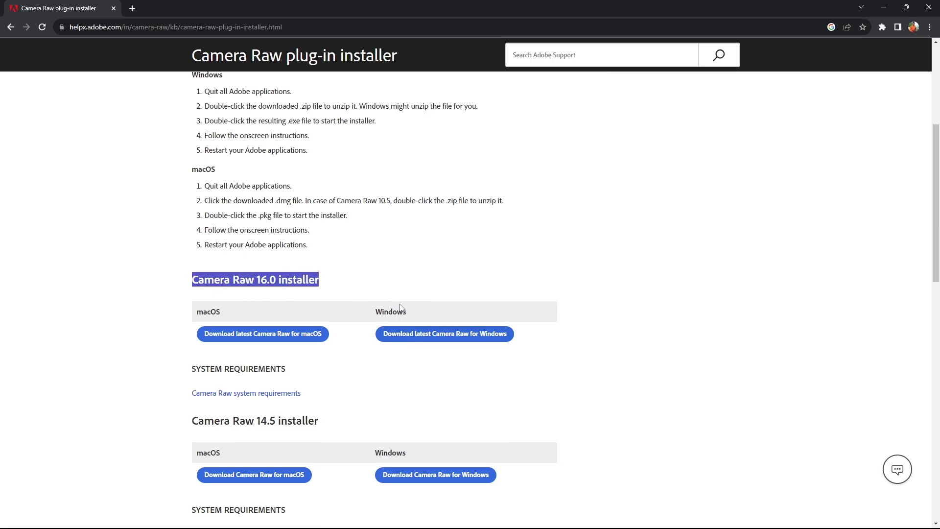
pyautogui.moveTo(370, 312); pyautogui.dragTo(419, 309)
pyautogui.moveTo(192, 313); pyautogui.dragTo(244, 313)
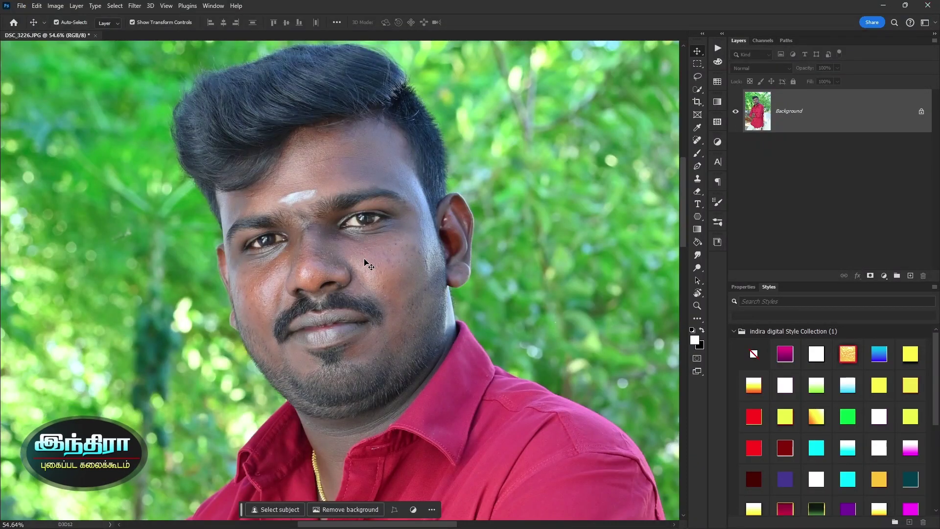
# Open the portrait in Filter > Camera Raw Filter and collapse the Calibration section.
pyautogui.click(135, 6)
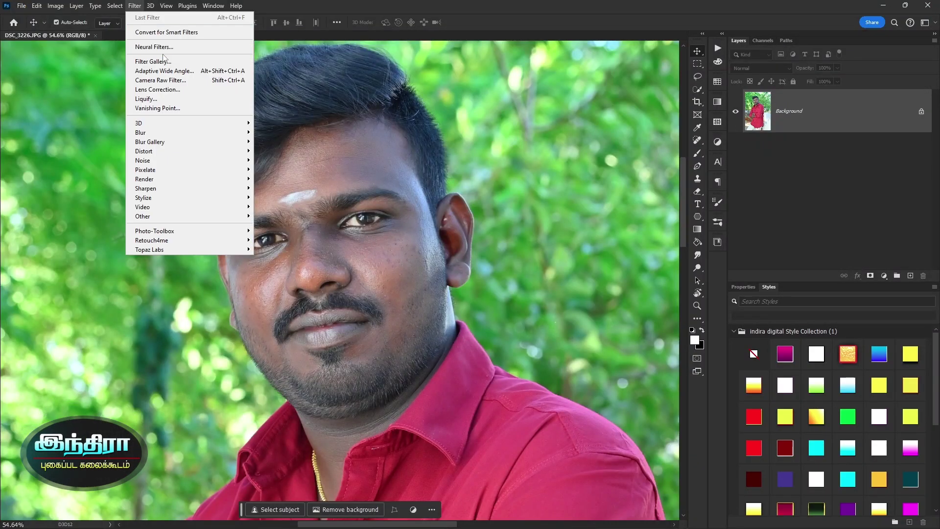
pyautogui.click(161, 80)
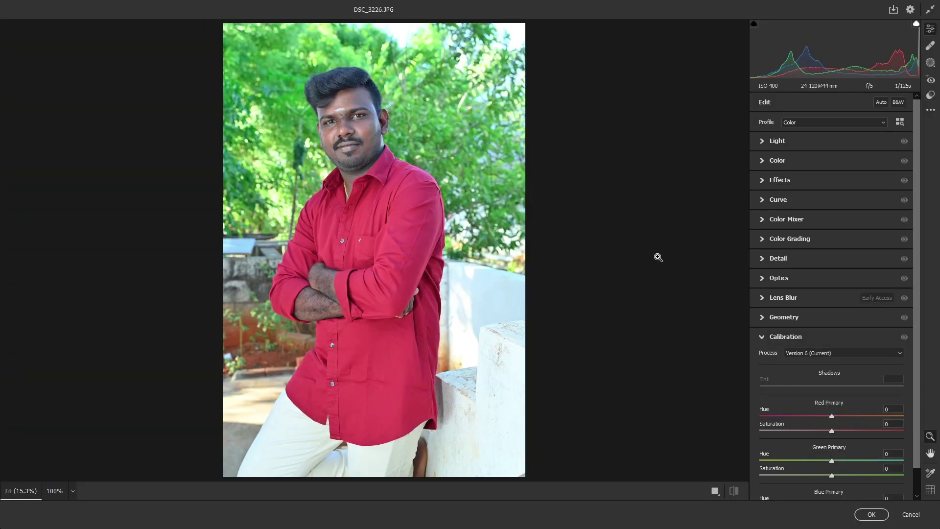
pyautogui.click(761, 337)
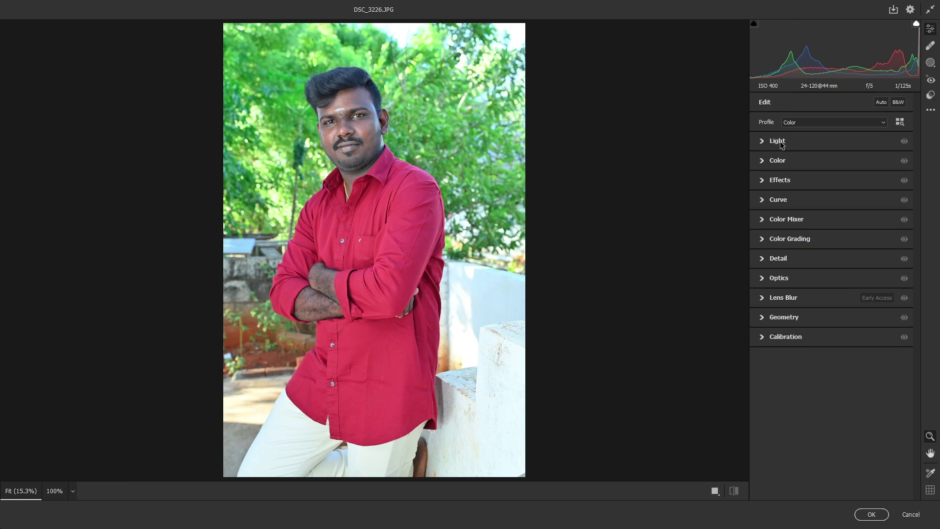
# Expand the Light panel and zoom in on the face, trying then resetting the Blacks slider.
pyautogui.click(762, 143)
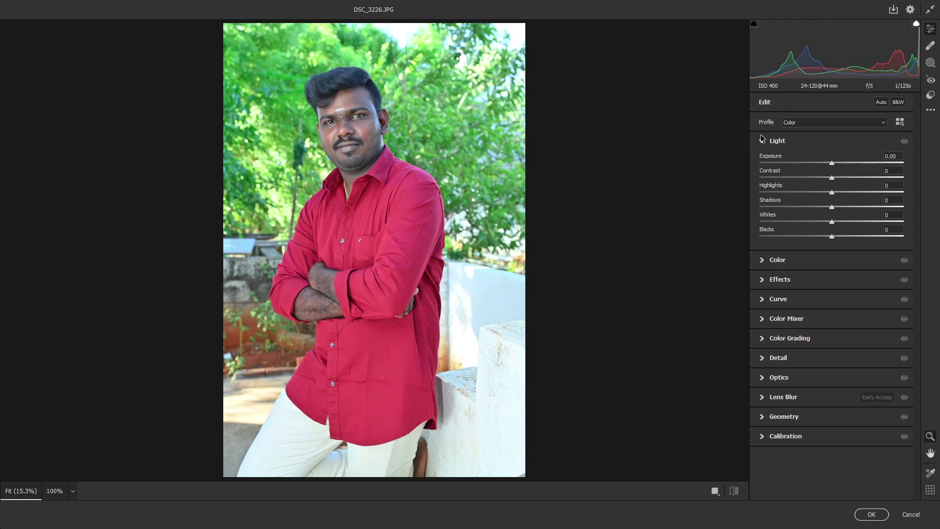
pyautogui.moveTo(318, 79); pyautogui.dragTo(458, 235)
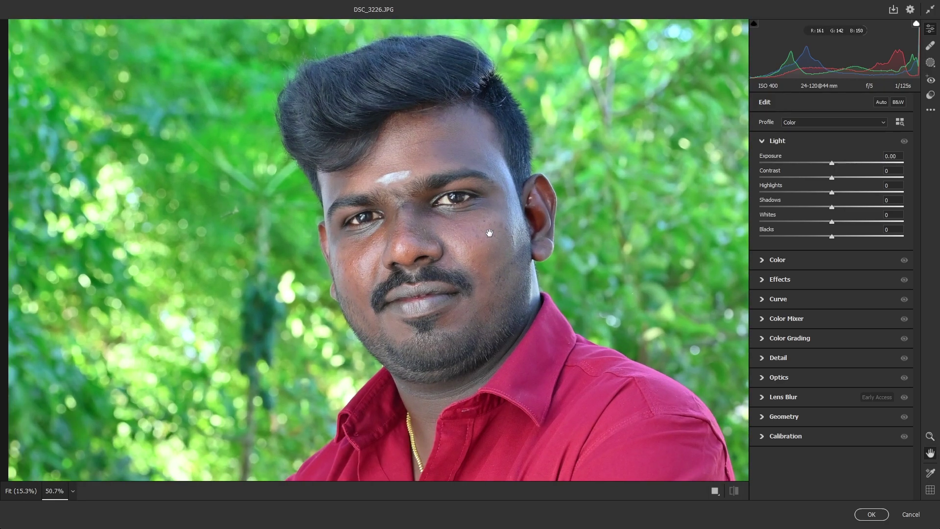
pyautogui.moveTo(823, 237); pyautogui.dragTo(802, 237)
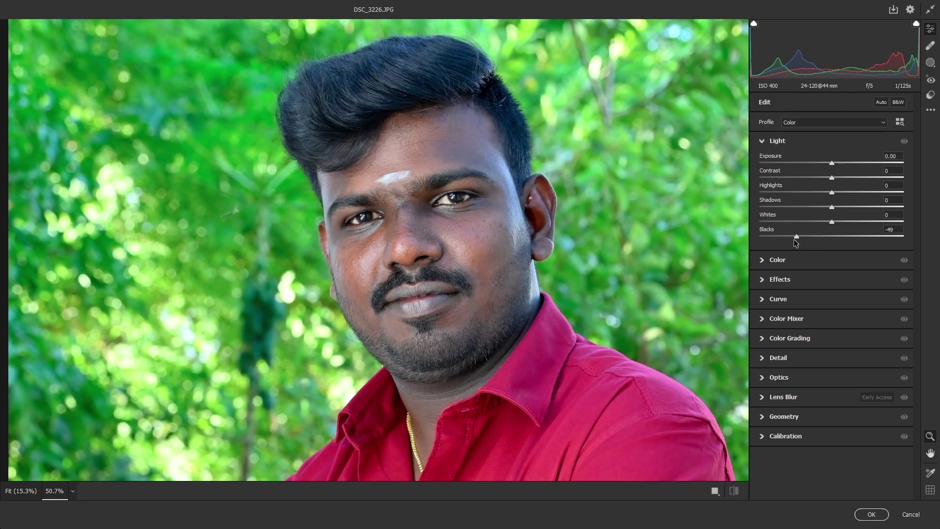
pyautogui.doubleClick(798, 237)
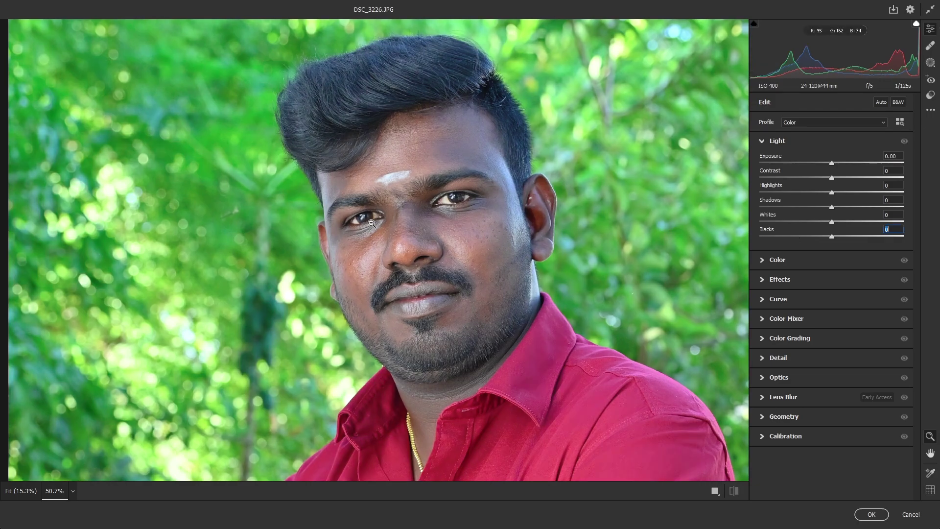
pyautogui.keyDown('alt'); pyautogui.click(402, 236); pyautogui.keyUp('alt')
pyautogui.click(474, 206)
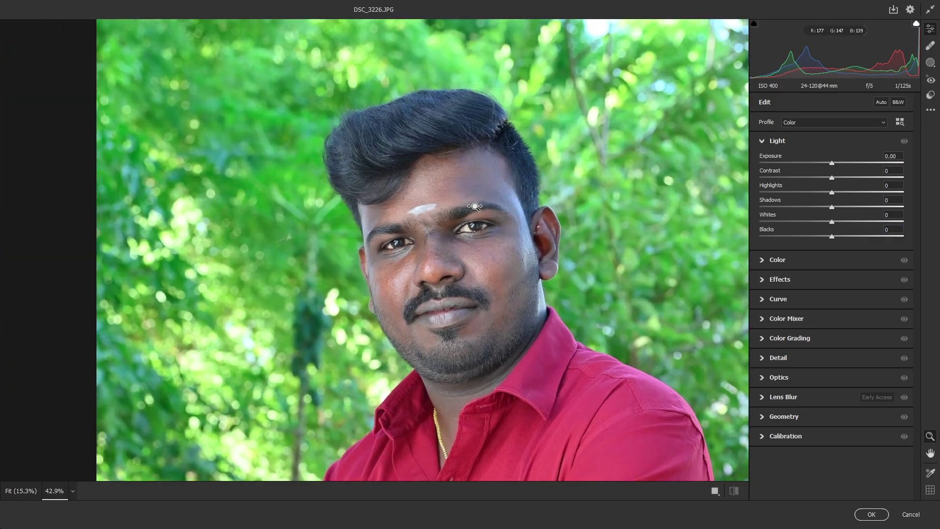
# Set Blacks -56, Whites +14, Shadows +5, Highlights -41 and Contrast +12.
pyautogui.moveTo(822, 239); pyautogui.dragTo(789, 240)
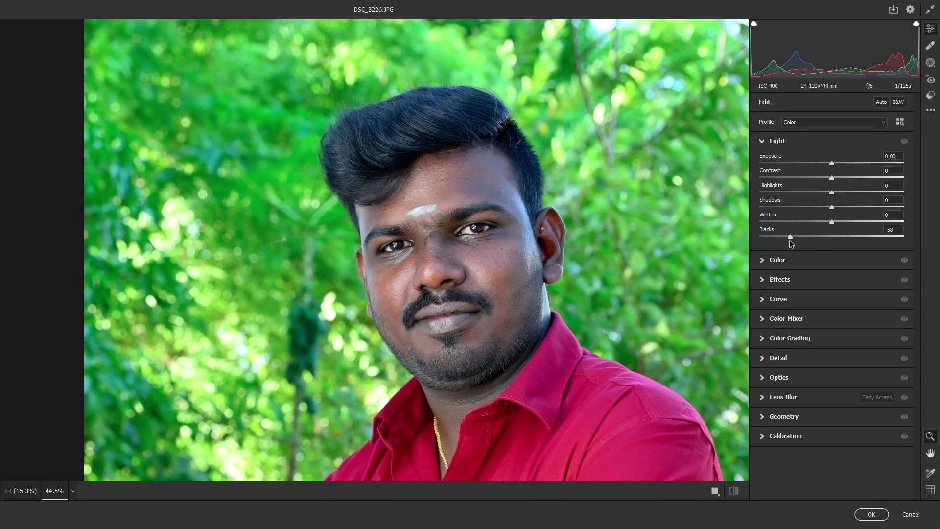
pyautogui.moveTo(828, 217); pyautogui.dragTo(842, 207)
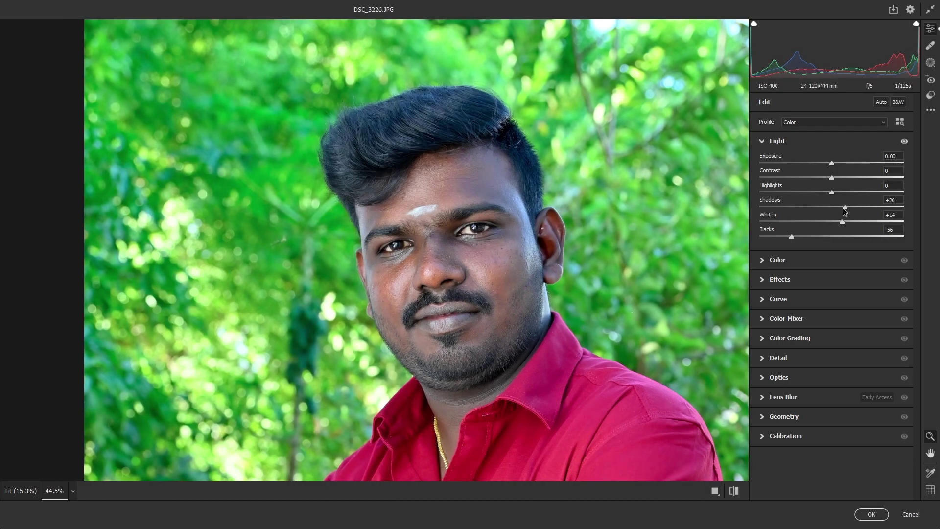
pyautogui.click(832, 208)
pyautogui.moveTo(831, 193); pyautogui.dragTo(802, 192)
pyautogui.moveTo(832, 178); pyautogui.dragTo(840, 178)
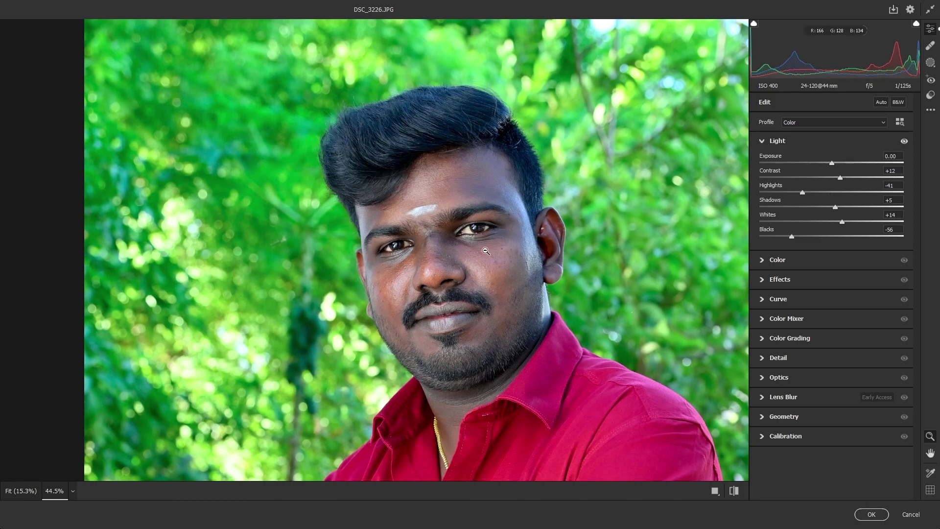
pyautogui.keyDown('alt'); pyautogui.click(485, 251); pyautogui.keyUp('alt')
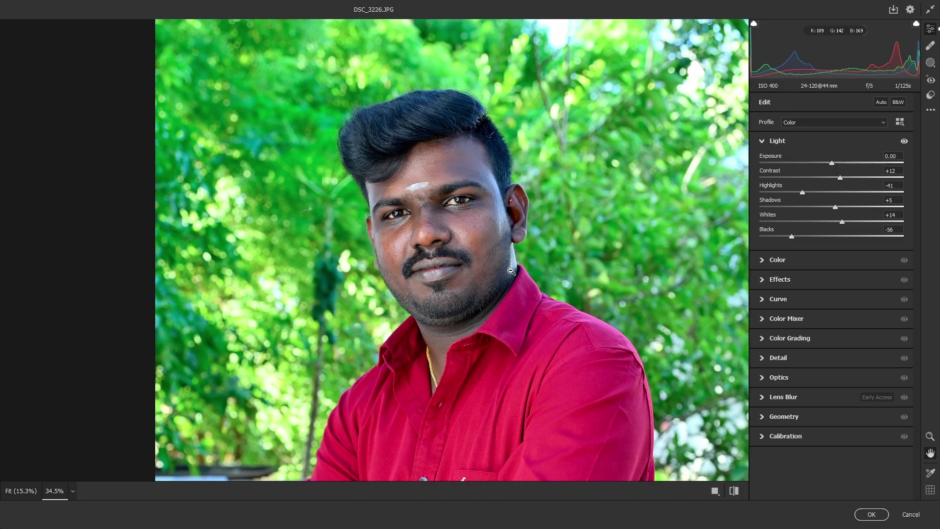
# In Before/After view, warm Temperature to +10, then collapse the Color panel.
pyautogui.press('q')
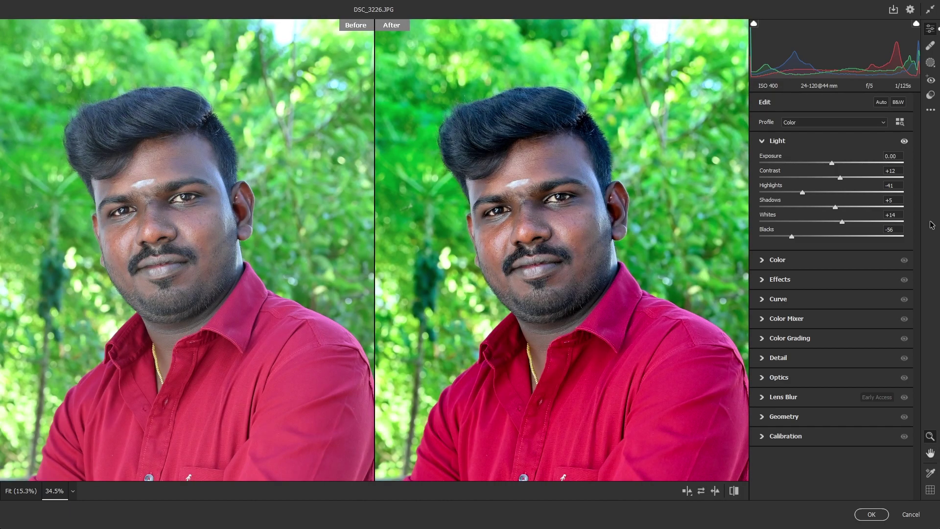
pyautogui.click(777, 260)
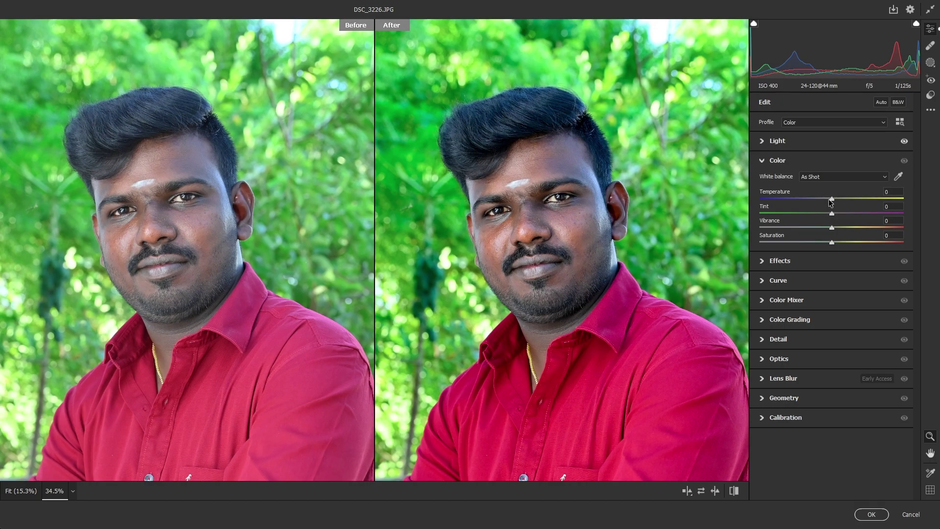
pyautogui.moveTo(831, 200); pyautogui.dragTo(840, 200)
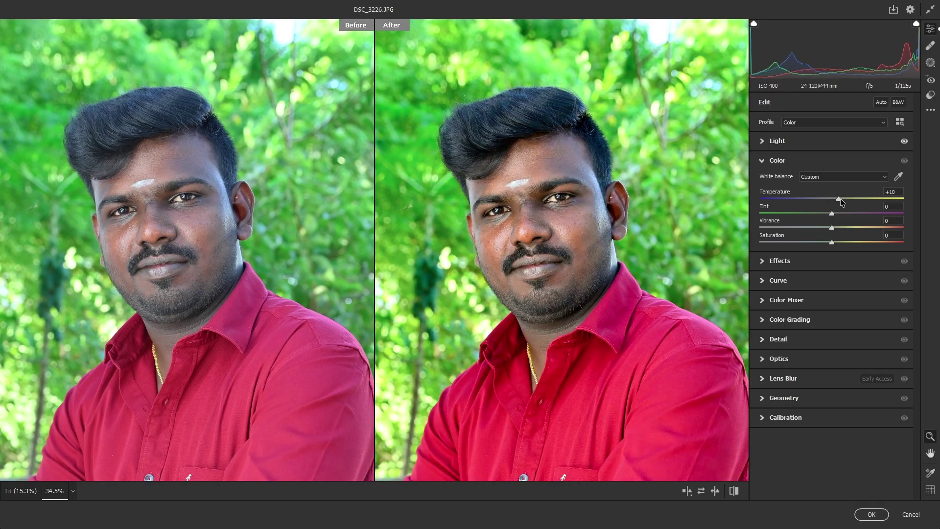
pyautogui.click(522, 239)
pyautogui.scroll(-3, 526, 293)
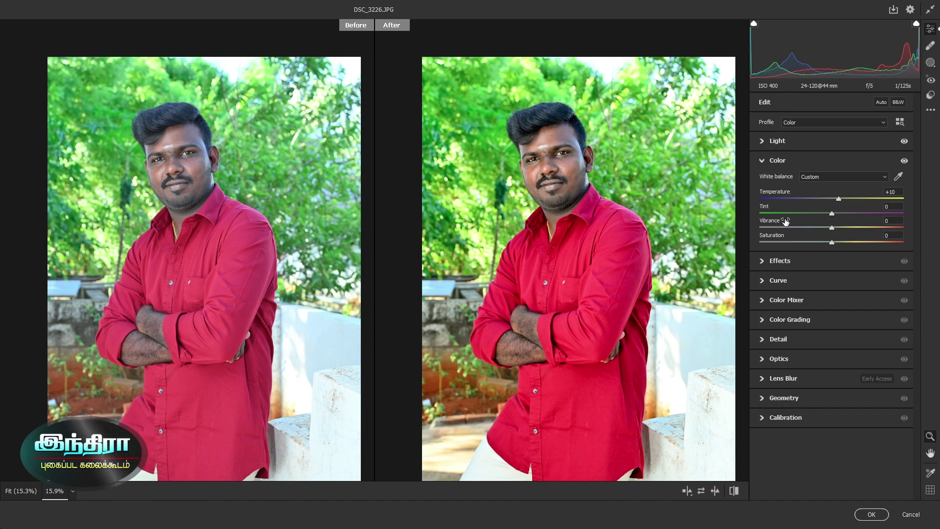
pyautogui.click(760, 162)
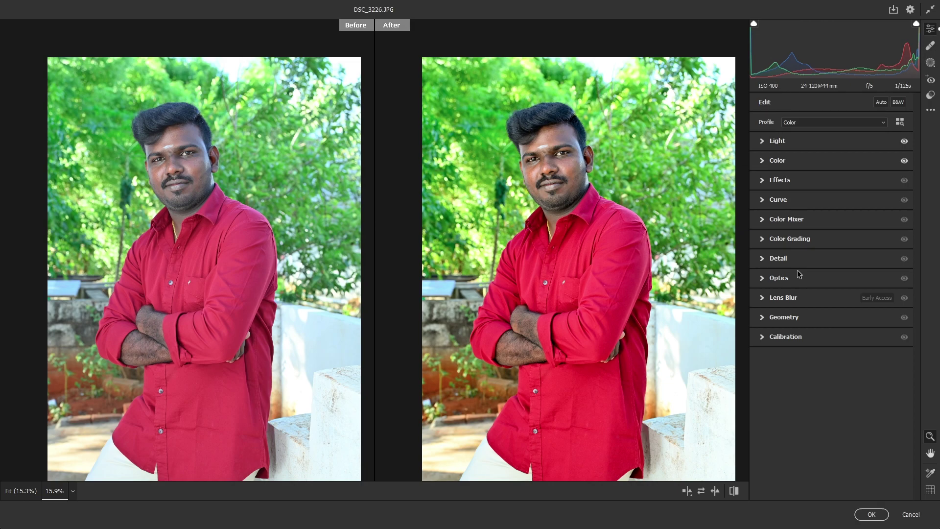
pyautogui.click(765, 338)
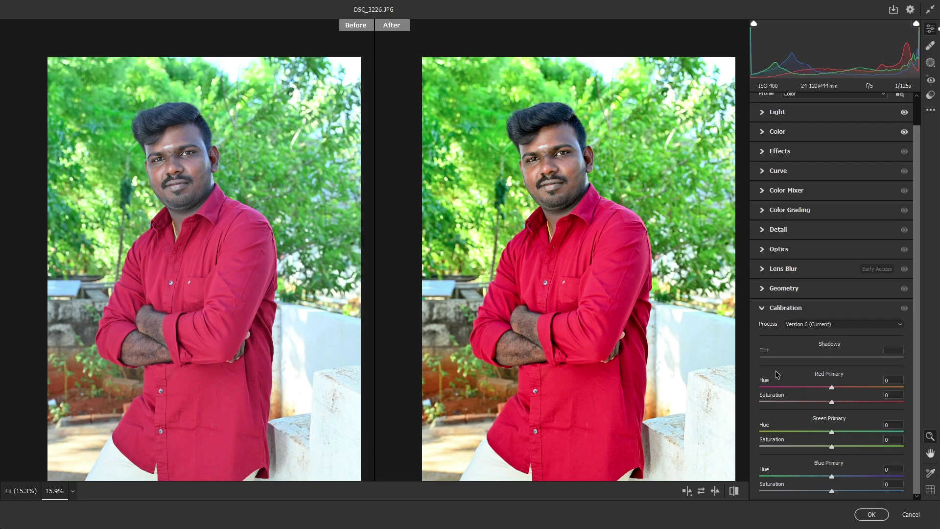
pyautogui.scroll(3, 538, 156)
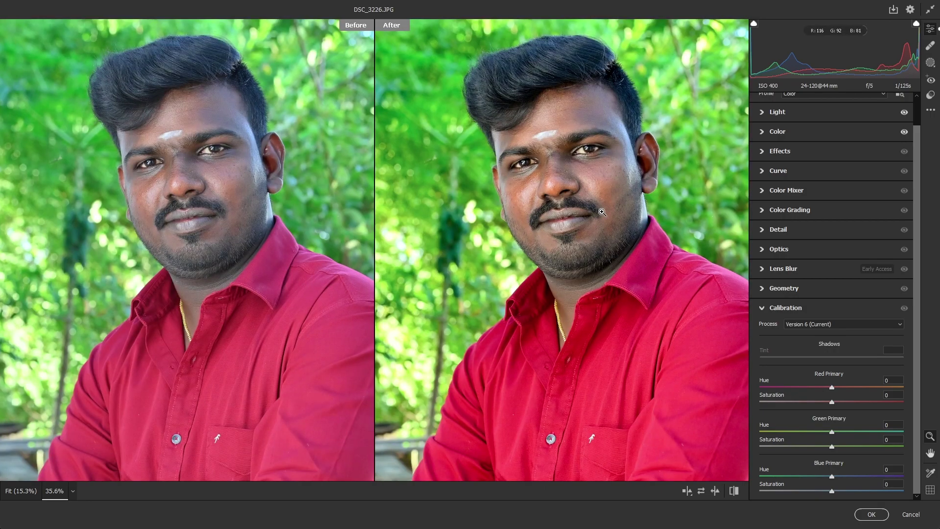
pyautogui.click(601, 212)
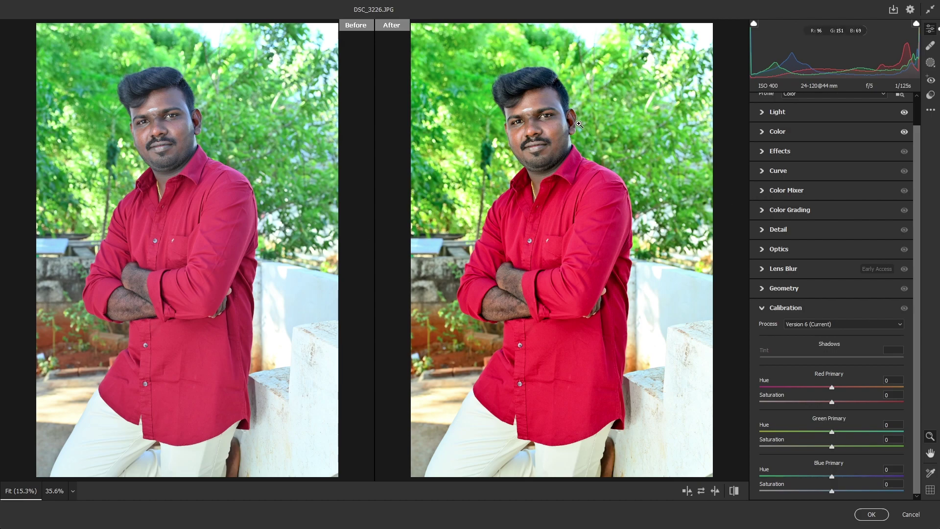
pyautogui.scroll(2, 593, 167)
pyautogui.scroll(1, 594, 166)
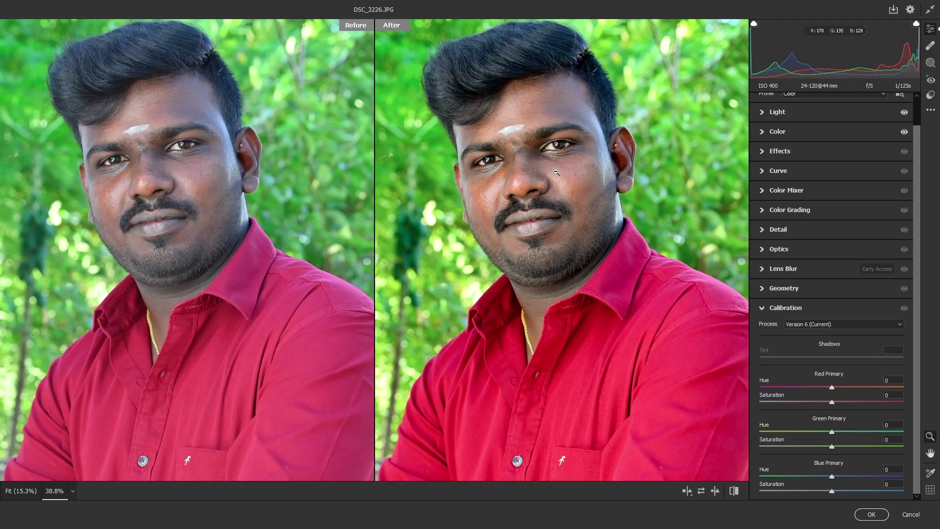
pyautogui.scroll(-2, 592, 202)
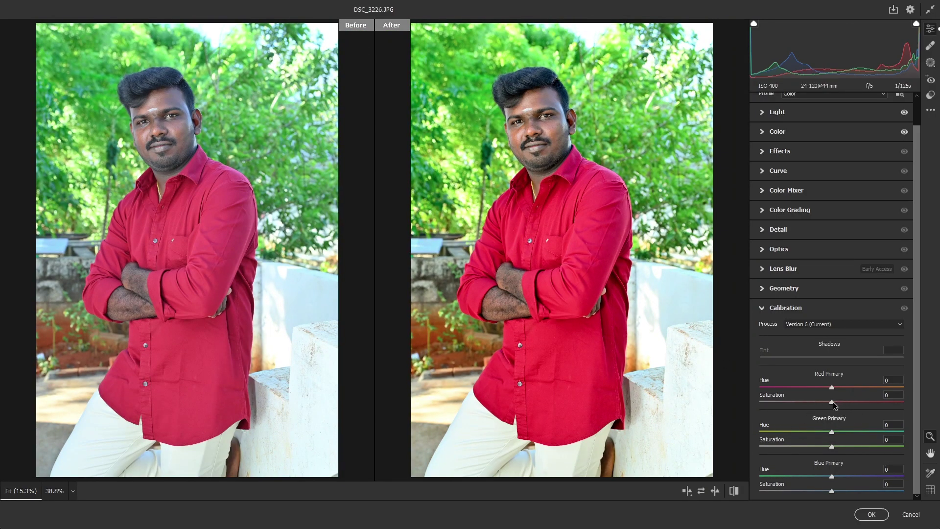
# Set Red and Green Primary Saturation to +10 and Blue to +20, then reframe the face previews.
pyautogui.moveTo(833, 401); pyautogui.dragTo(840, 402)
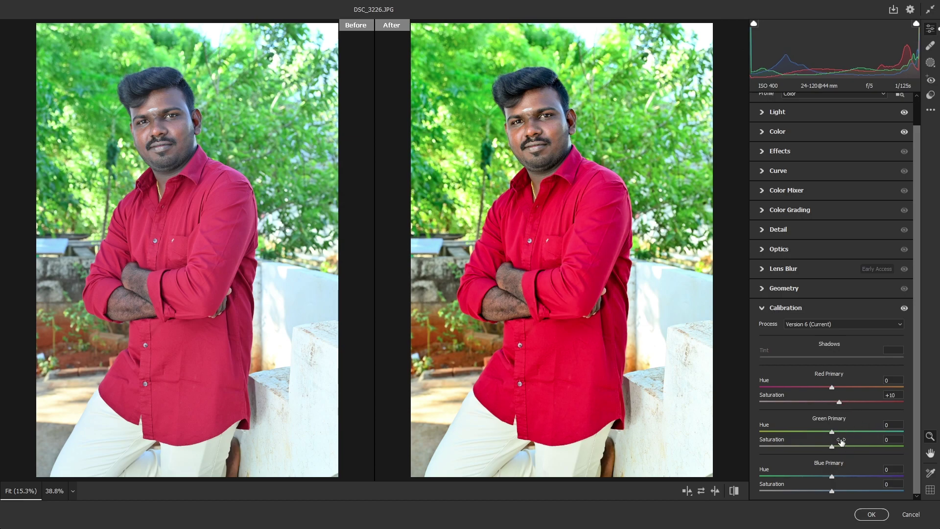
pyautogui.moveTo(832, 446); pyautogui.dragTo(840, 447)
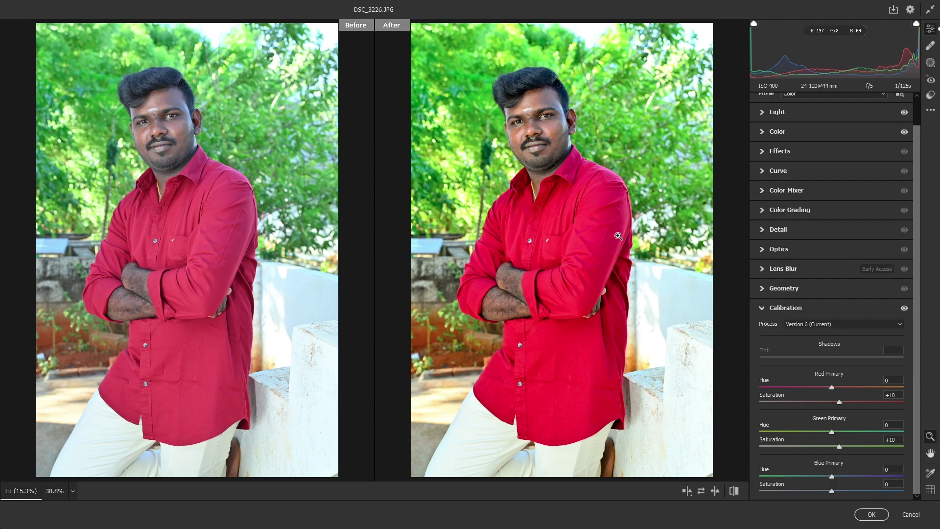
pyautogui.scroll(-3, 615, 239)
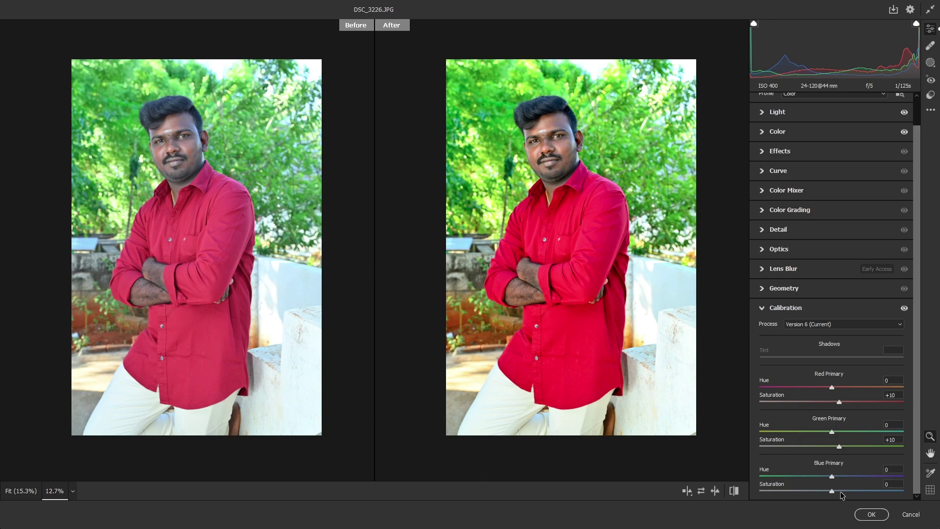
pyautogui.moveTo(840, 493); pyautogui.dragTo(846, 493)
pyautogui.scroll(2, 560, 113)
pyautogui.scroll(3, 560, 113)
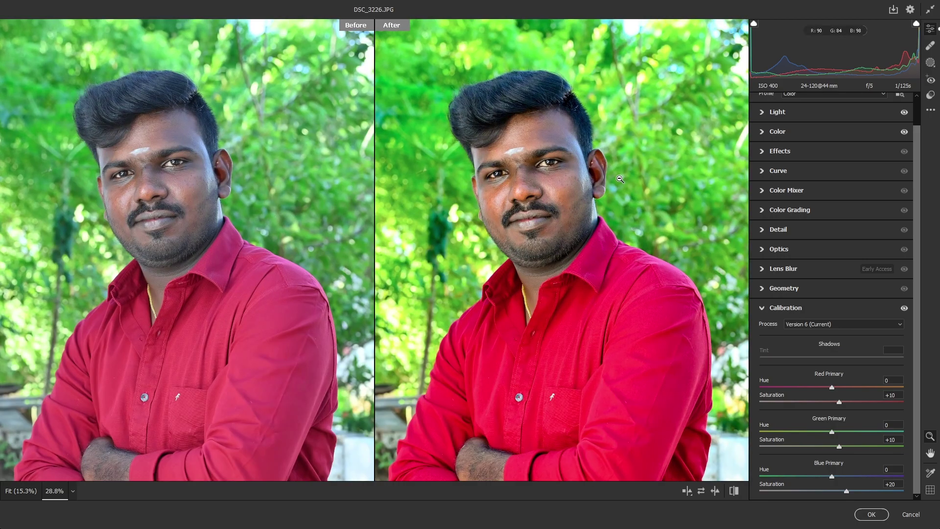
pyautogui.moveTo(584, 235); pyautogui.dragTo(610, 255)
pyautogui.scroll(2, 610, 255)
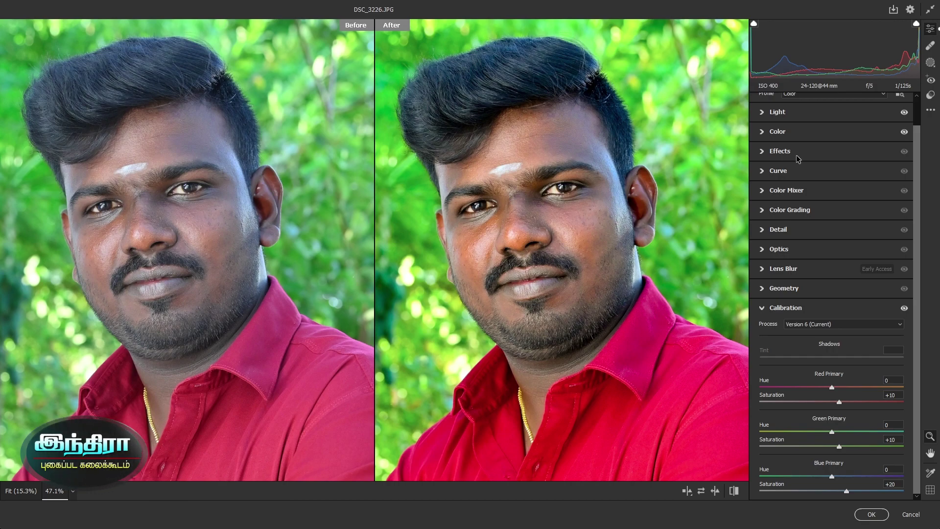
# Lower Temperature to +5, fit both previews, and apply the Camera Raw corrections with OK.
pyautogui.click(762, 132)
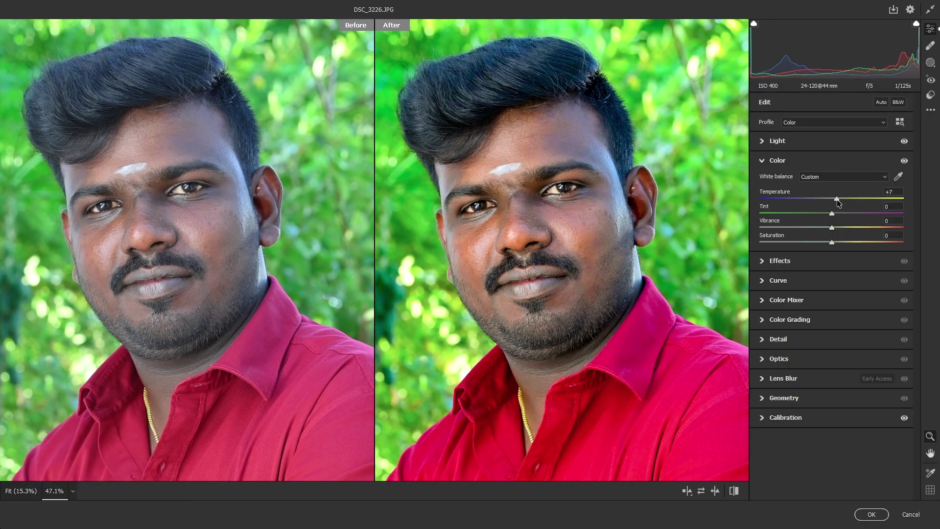
pyautogui.moveTo(837, 199); pyautogui.dragTo(836, 199)
pyautogui.click(621, 210)
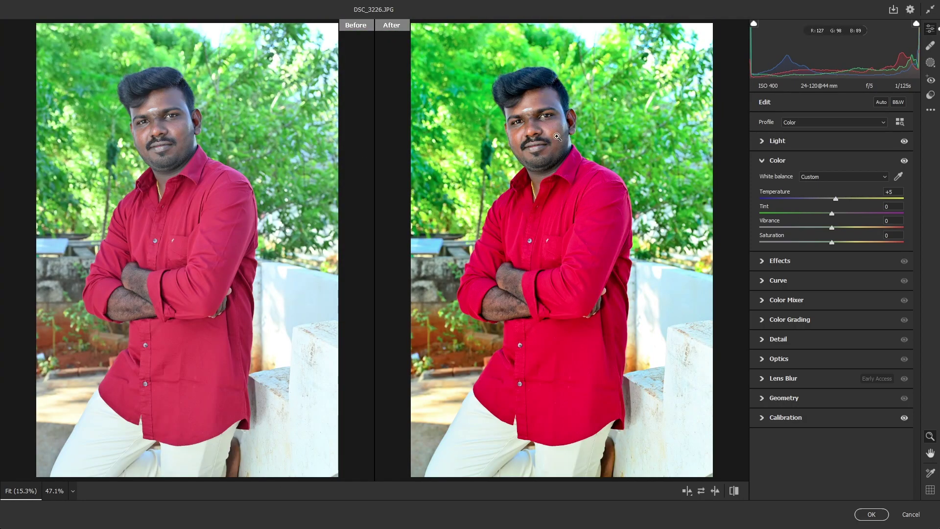
pyautogui.click(872, 514)
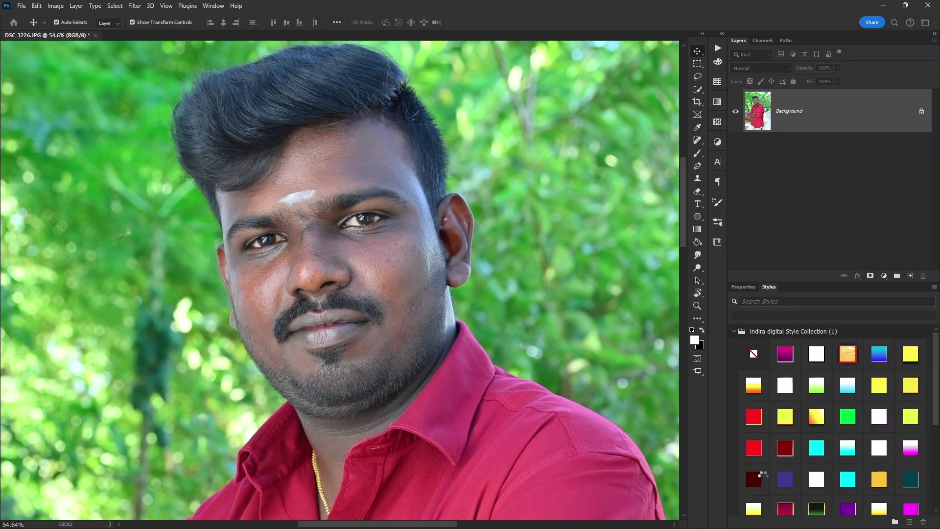
# Fit the corrected portrait on screen, zoom into the face, and open the Filter menu.
pyautogui.hotkey('ctrl', '0')
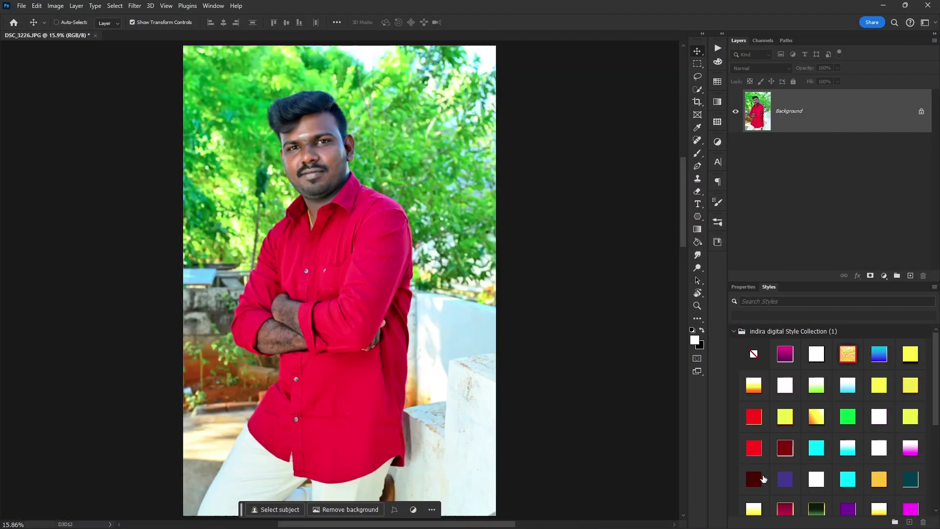
pyautogui.scroll(5, 320, 123)
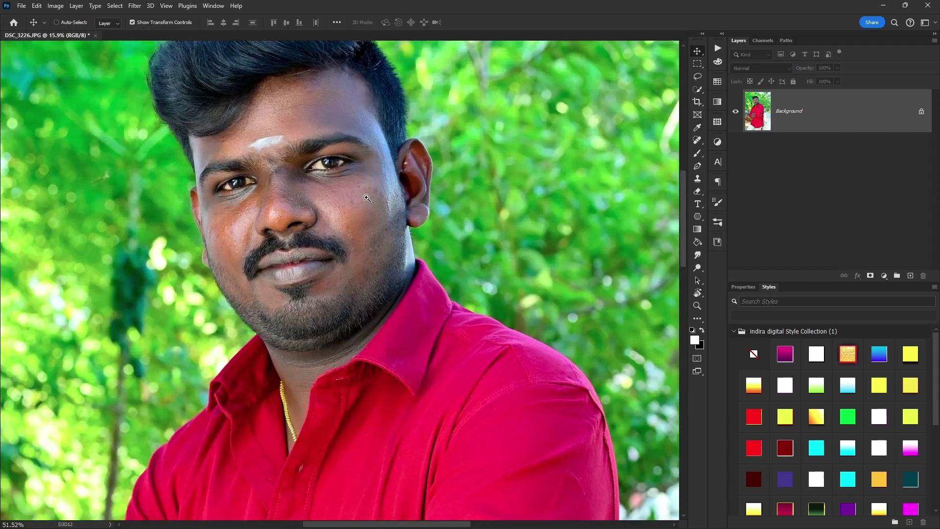
pyautogui.scroll(1, 351, 333)
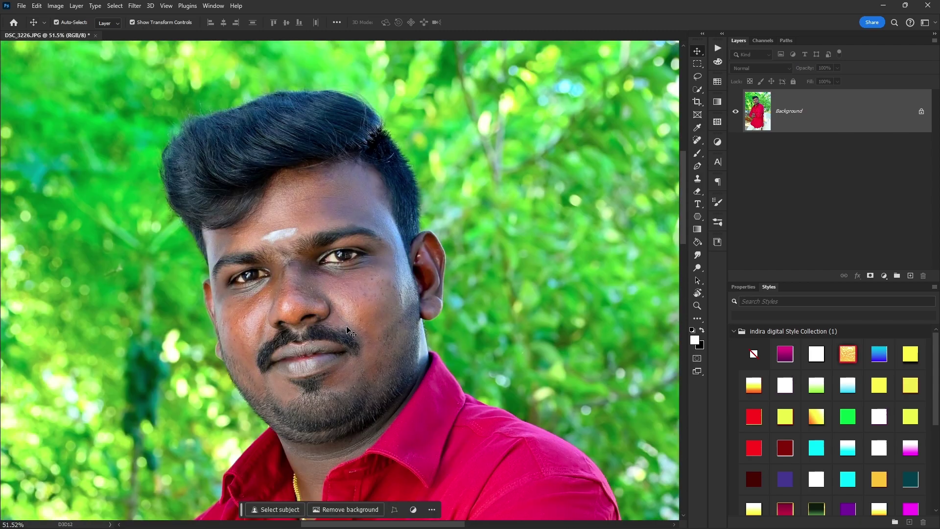
pyautogui.click(135, 6)
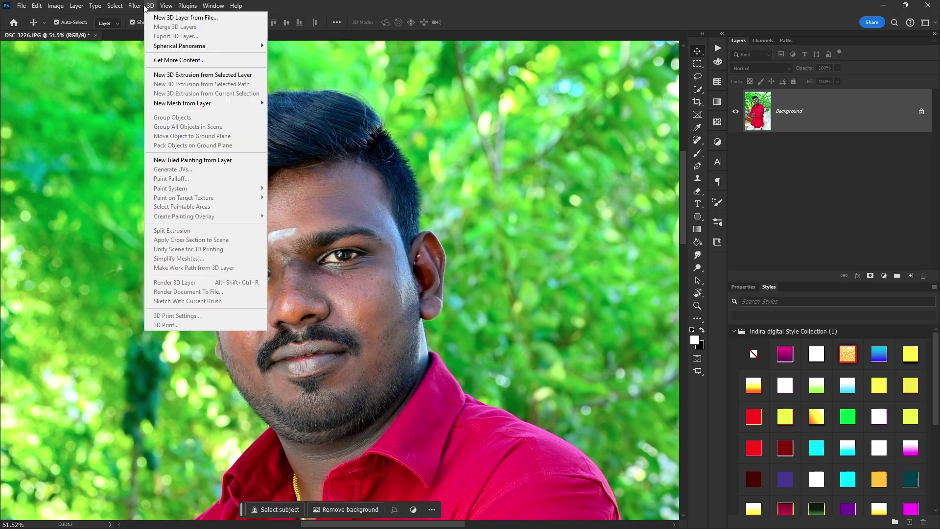
# Run SkinFiner, inspect the skin at 1:1, set Amount 70 and Medium +37, and apply.
pyautogui.click(275, 231)
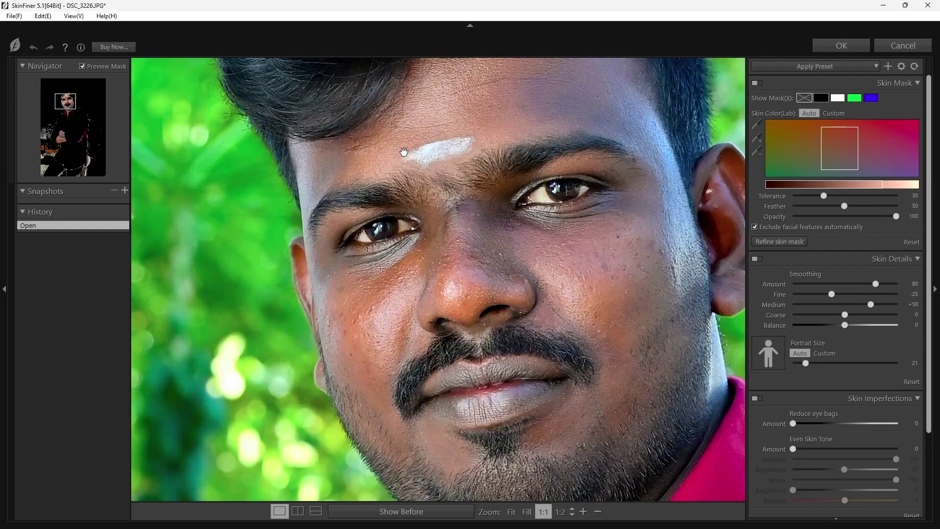
pyautogui.click(401, 146)
pyautogui.scroll(-1, 456, 193)
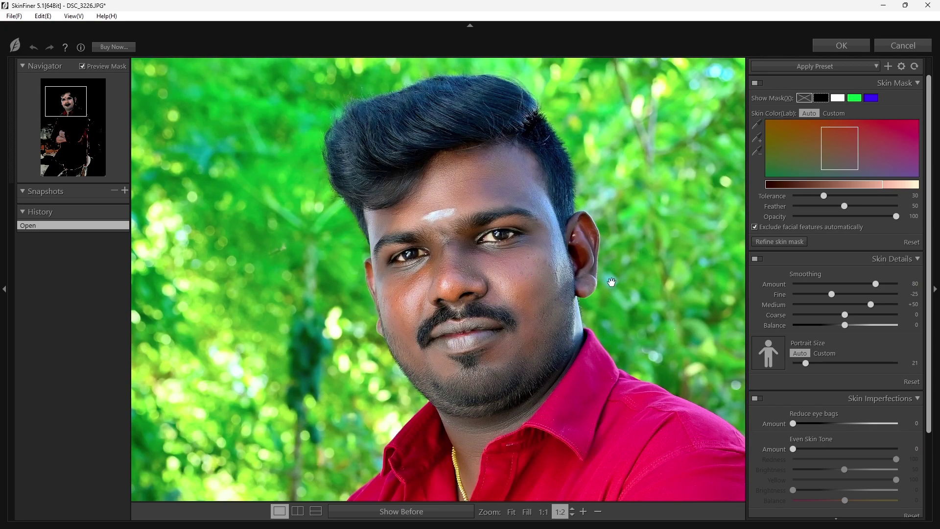
pyautogui.moveTo(870, 304); pyautogui.dragTo(865, 284)
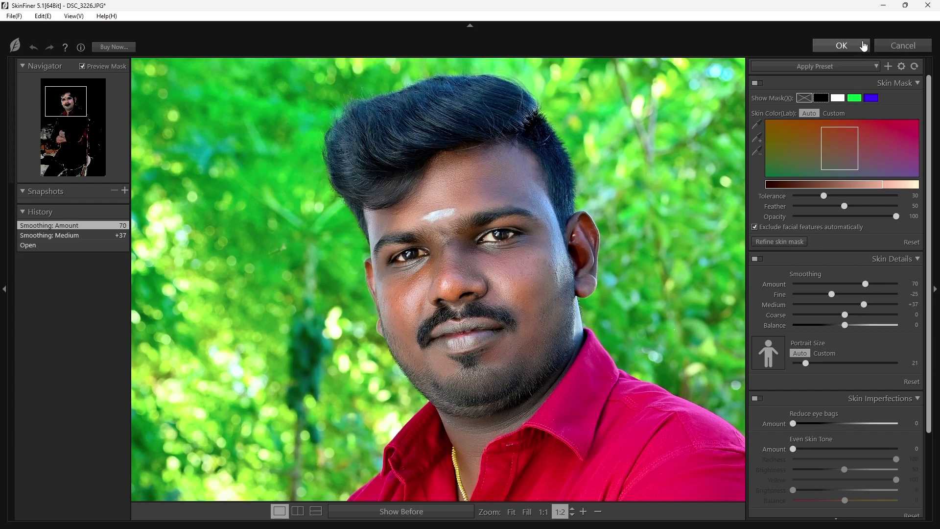
pyautogui.click(849, 49)
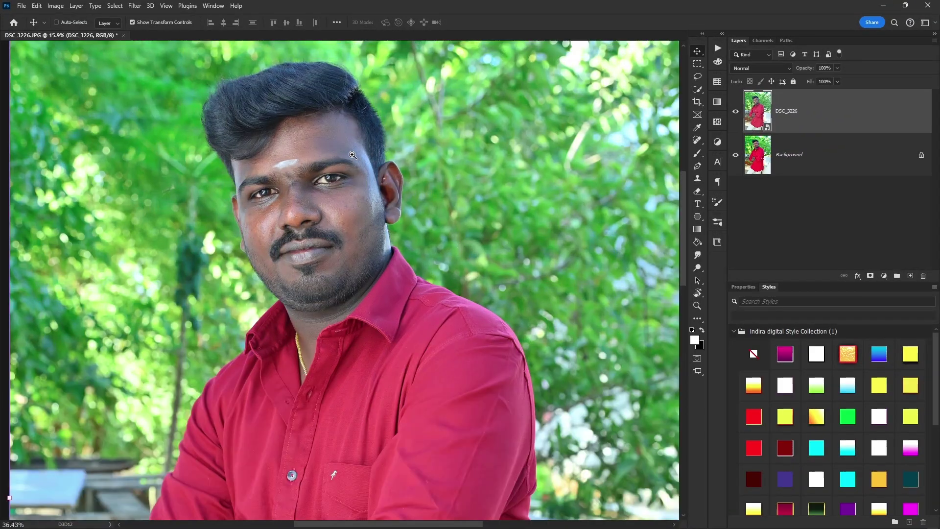
# Toggle the DSC_3226 layer to compare with Background, fit the view, and minimise Photoshop.
pyautogui.hotkey('ctrl', ',')
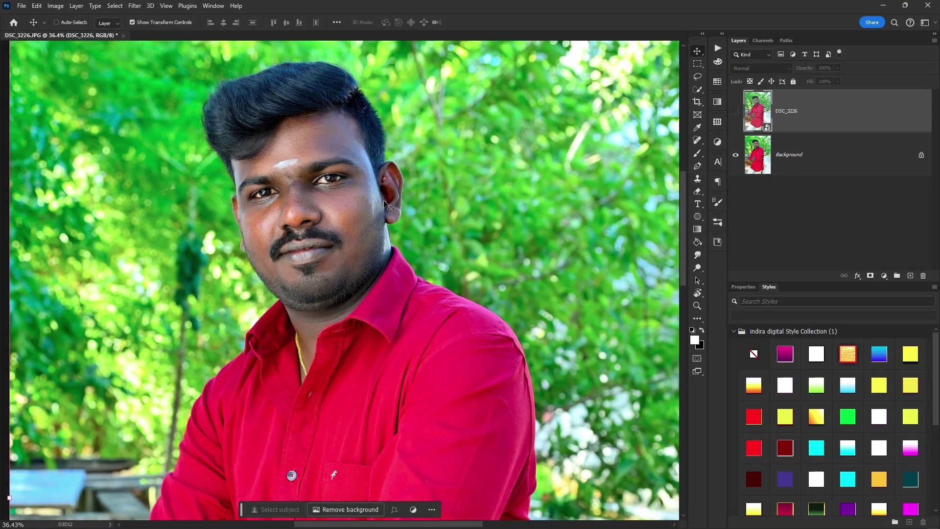
pyautogui.hotkey('ctrl', ',')
pyautogui.hotkey('ctrl', ',')
pyautogui.hotkey('ctrl', '0')
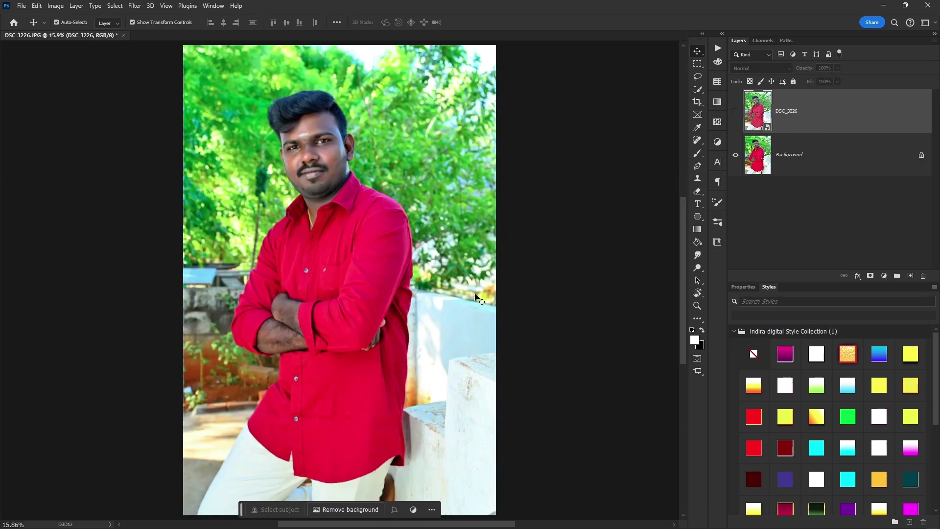
pyautogui.press('super+d')
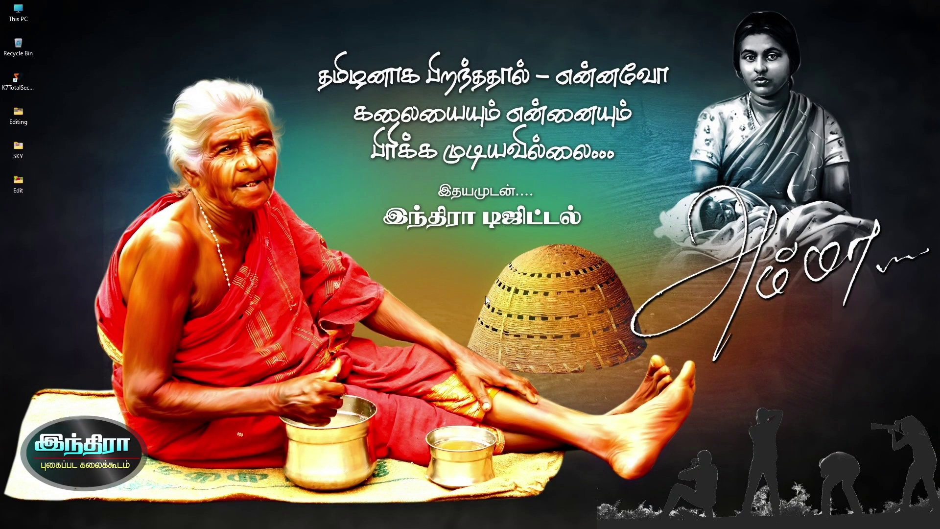
pyautogui.rightClick(457, 272)
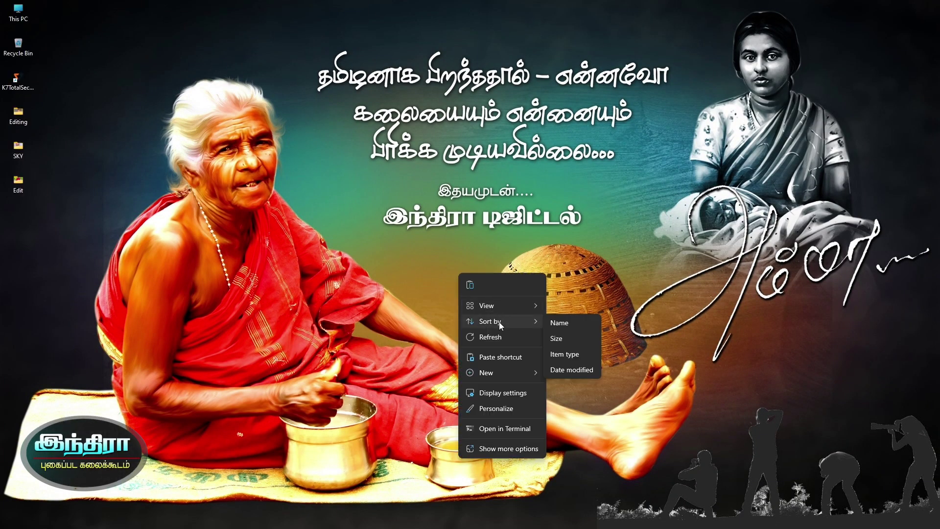
pyautogui.click(483, 338)
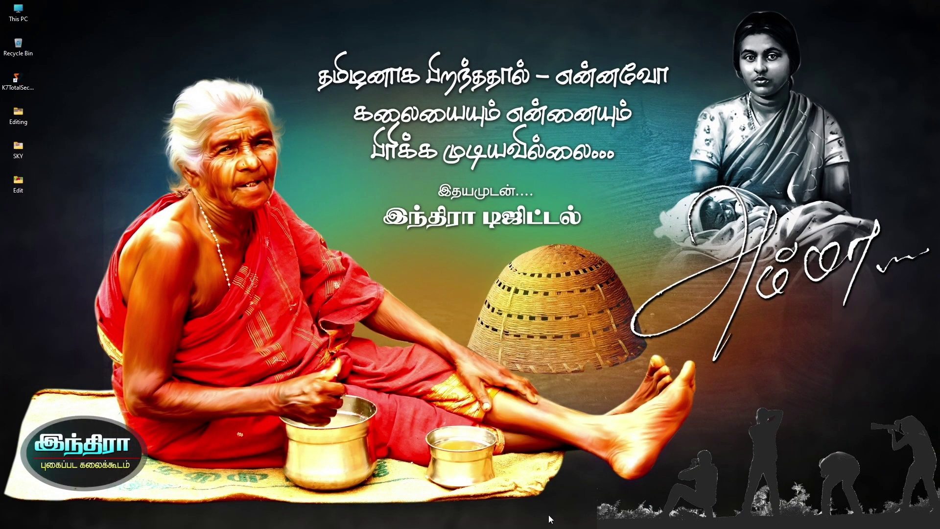